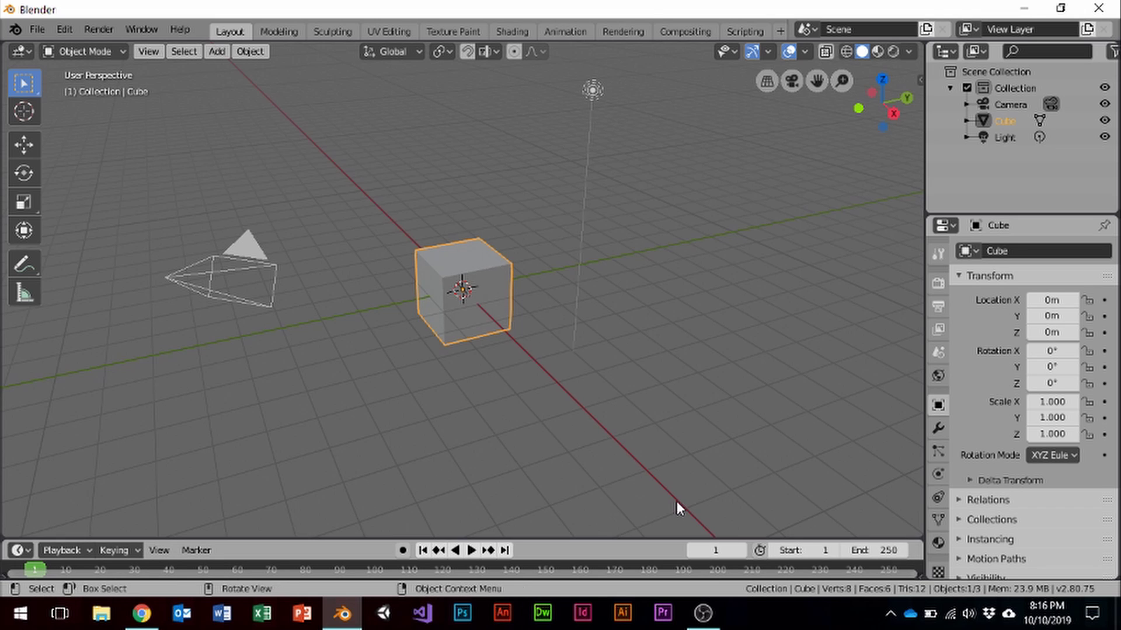
Step: Move the default cube about 3.3 m in the negative direction along the global Y axis
scroll(565, 294, "down", 4)
middle_click_drag(625, 308, 458, 315)
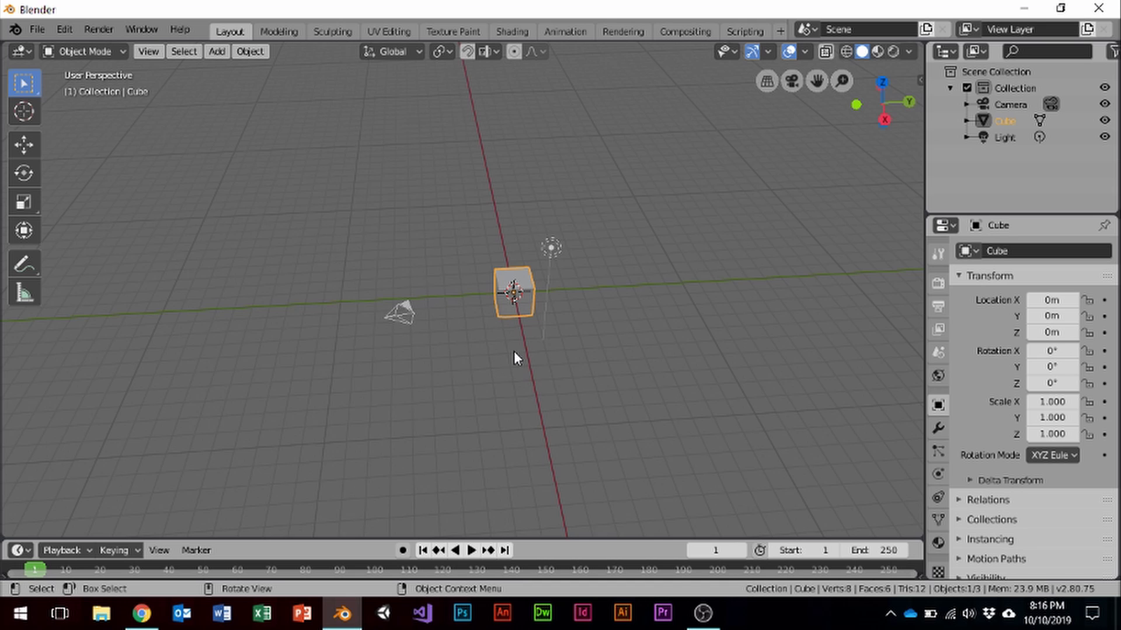
key("g")
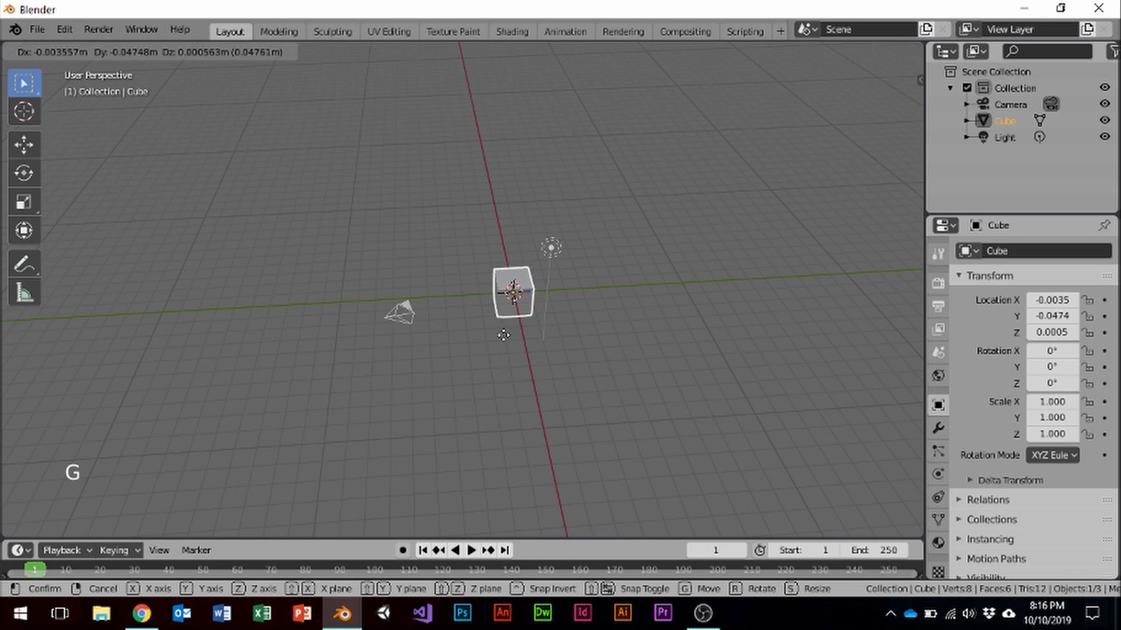
key("y")
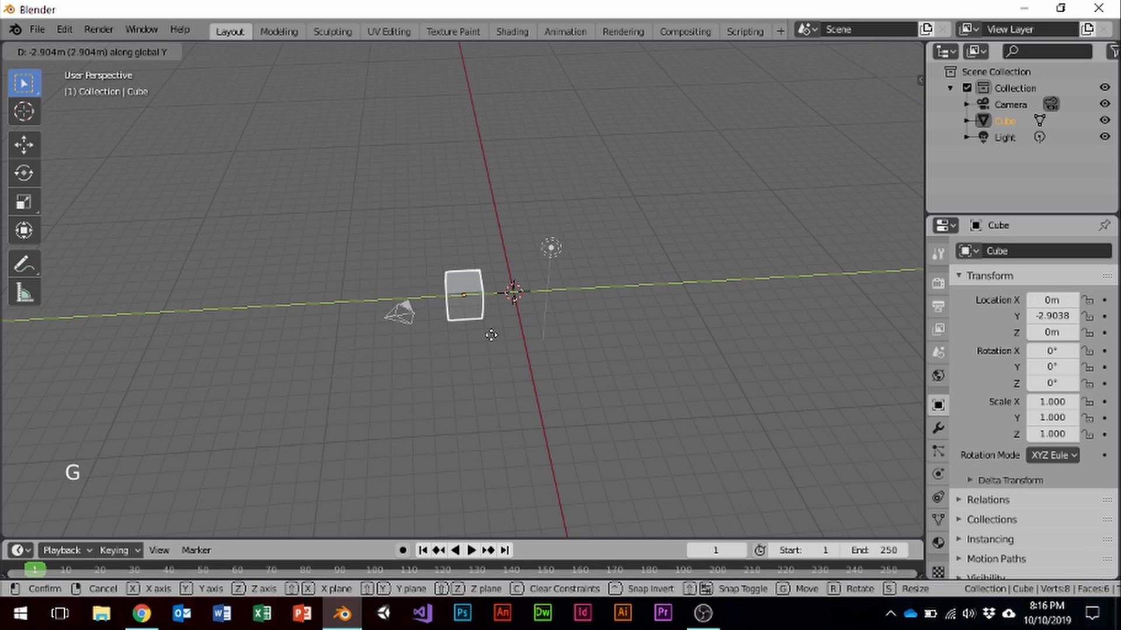
left_click(485, 337)
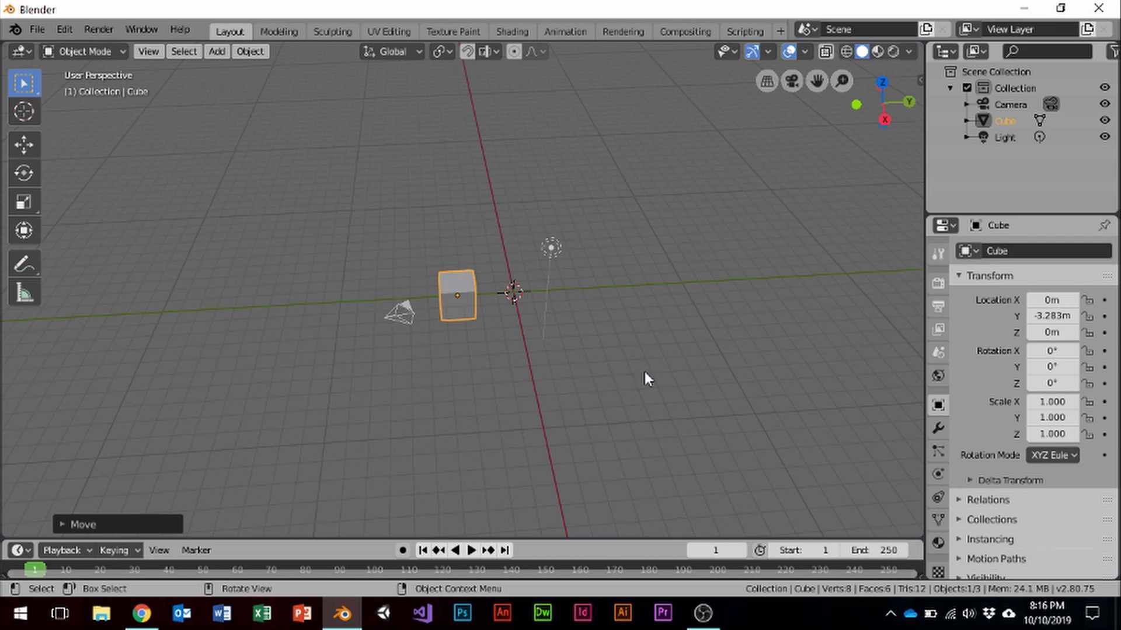
Step: Add an Array modifier to the cube and set its relative X offset to 2.9
left_click(938, 428)
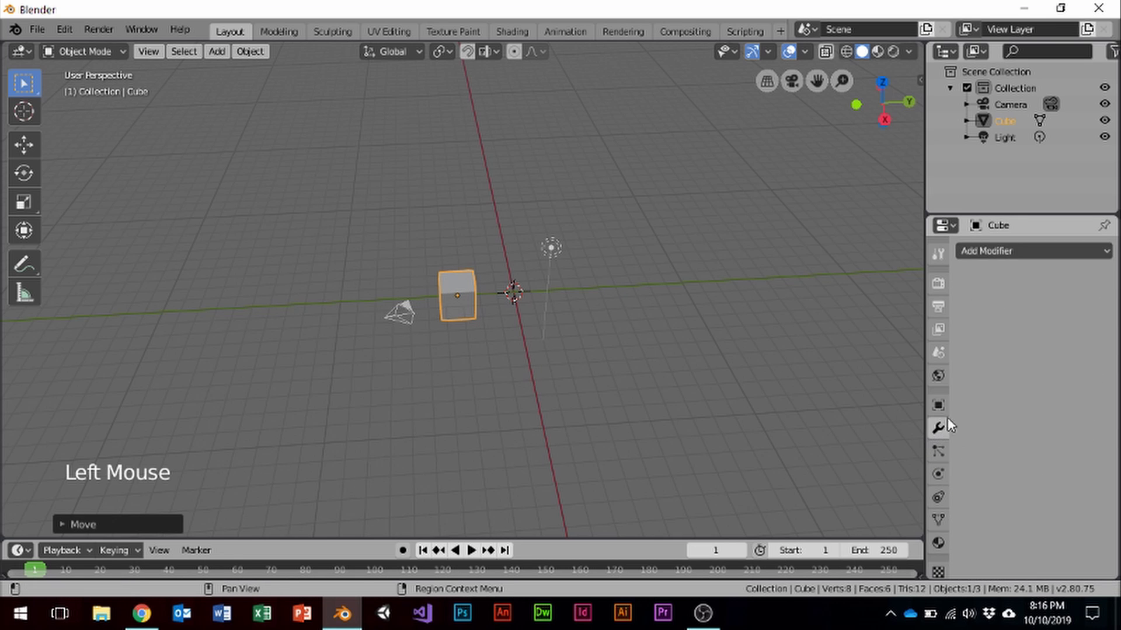
left_click(1012, 251)
left_click(800, 289)
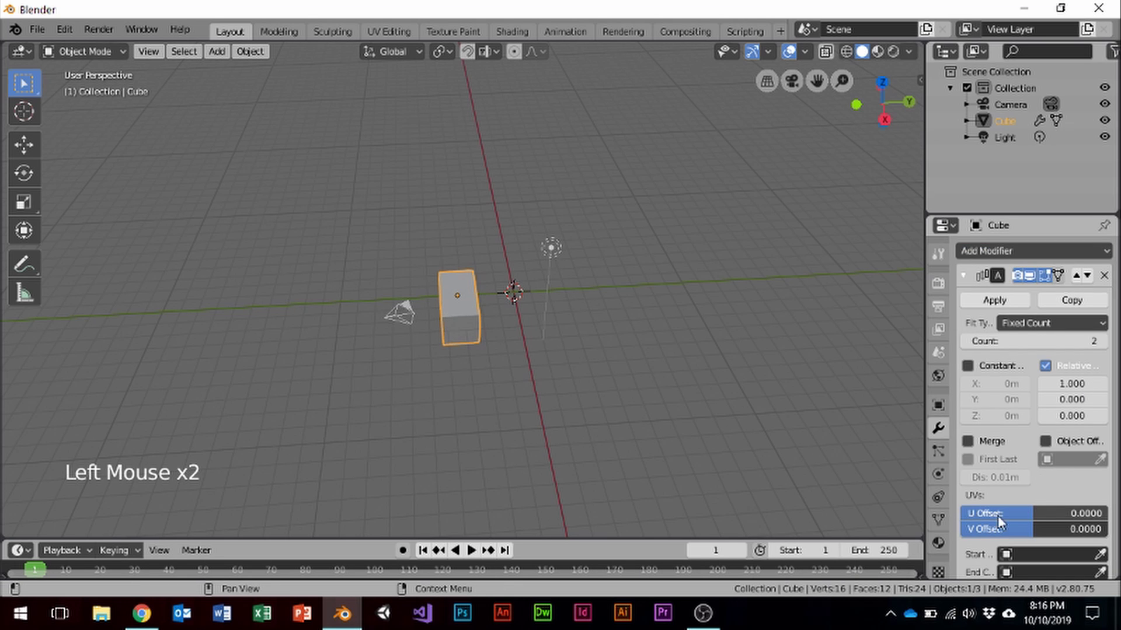
mouse_move(1071, 383)
left_mouse_down()
mouse_move(1118, 384)
mouse_move(1074, 386)
left_mouse_up()
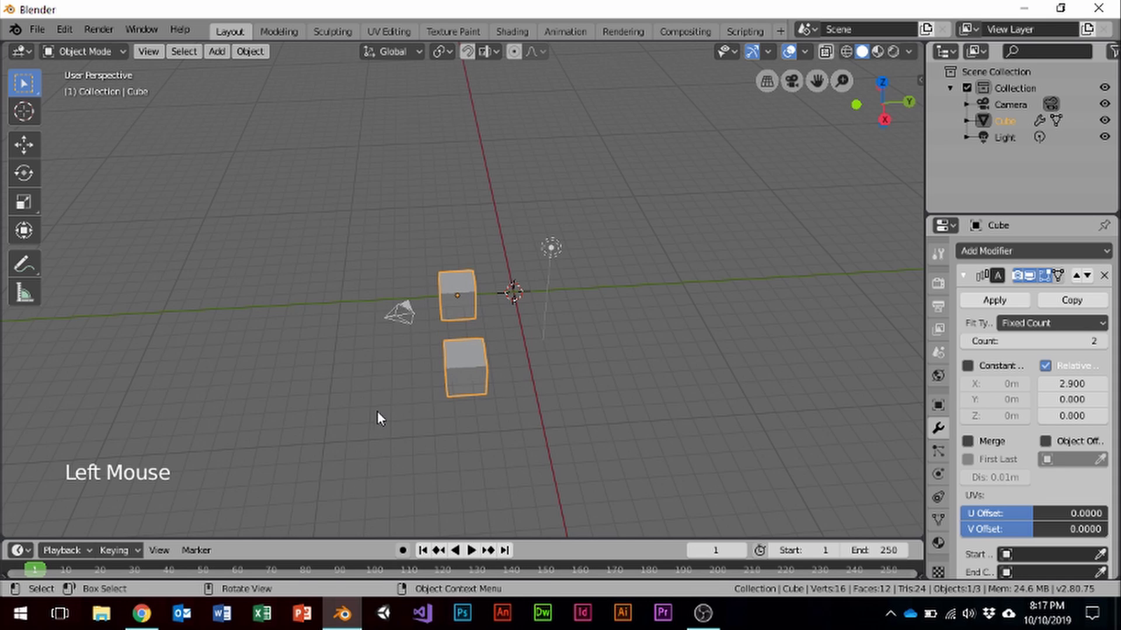
Step: Move the arrayed cubes along negative X so they straddle the Y axis, and lower them 2 m along Z
key("g")
key("x")
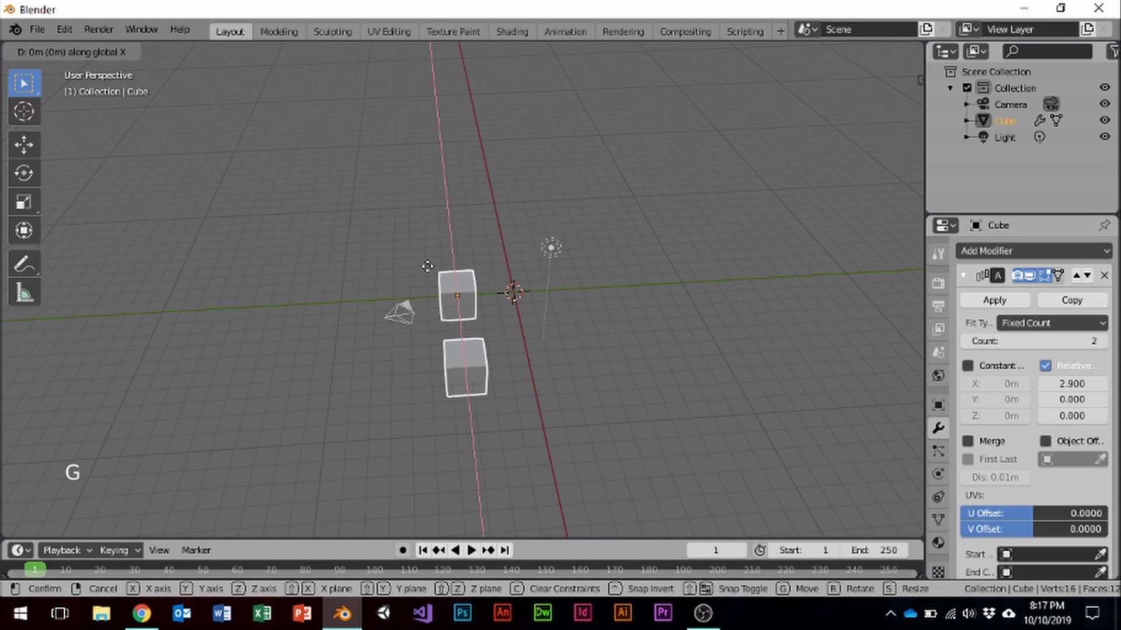
left_click(425, 244)
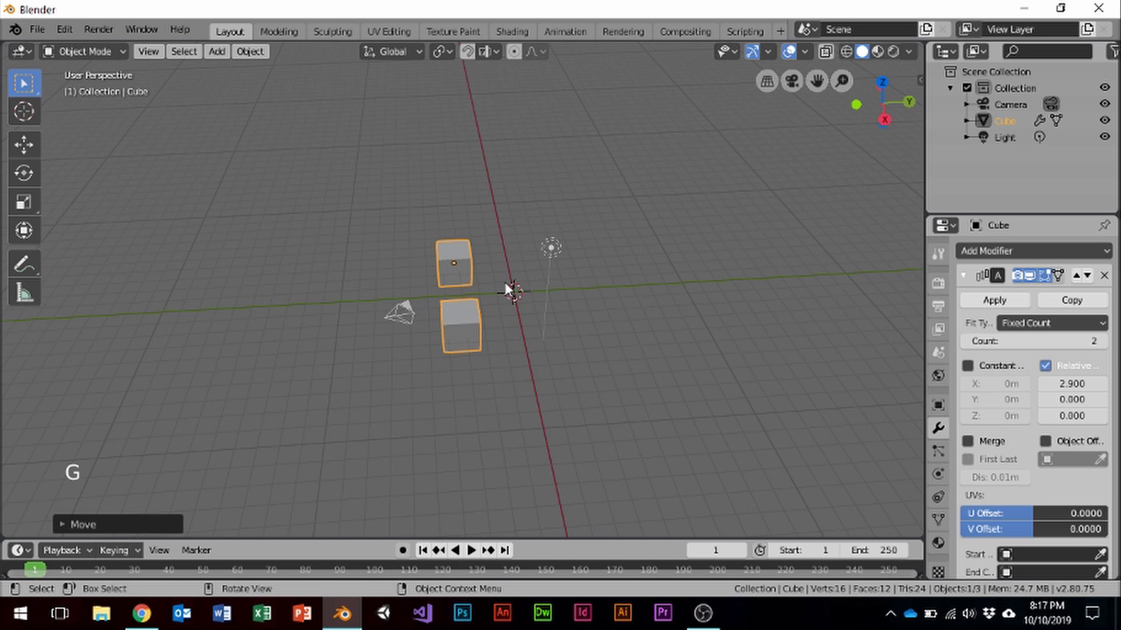
key("g")
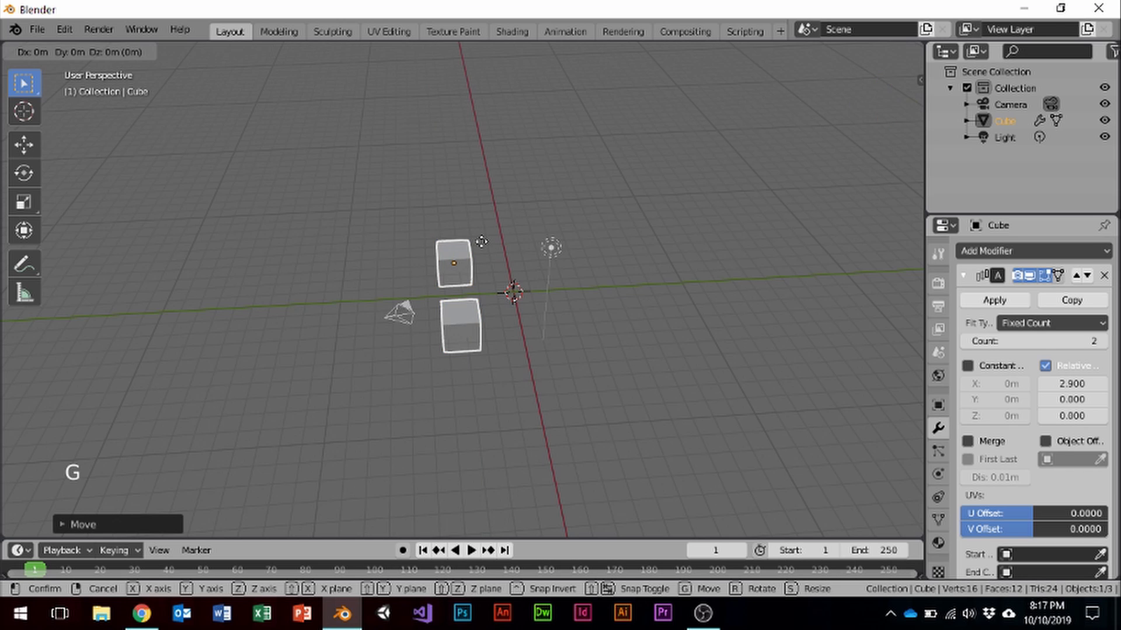
middle_click(481, 241)
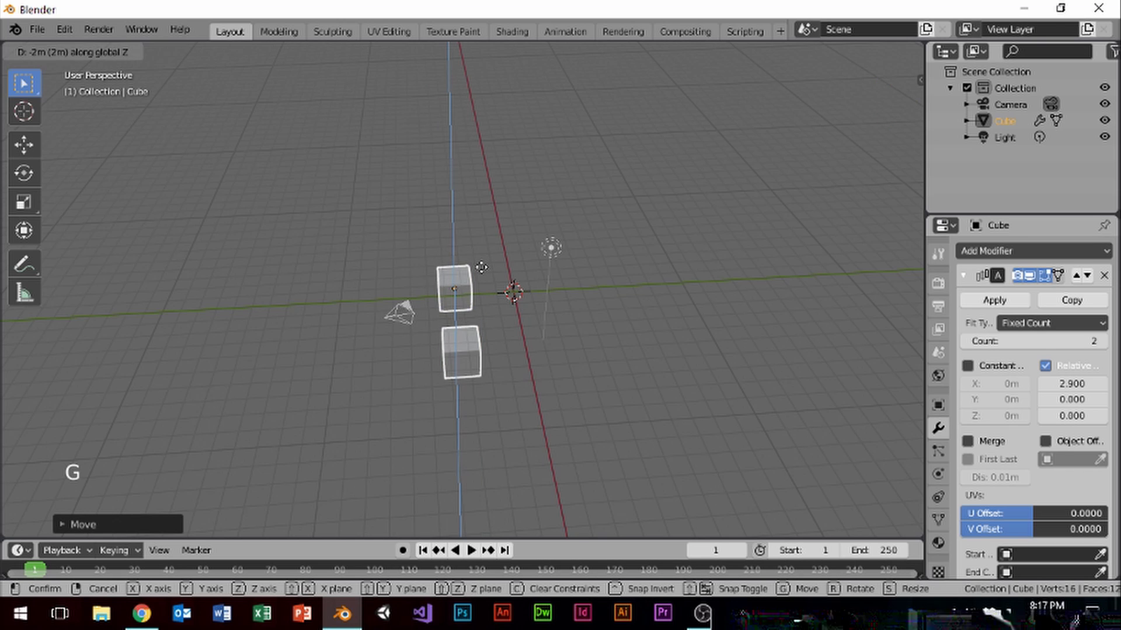
left_click(966, 280)
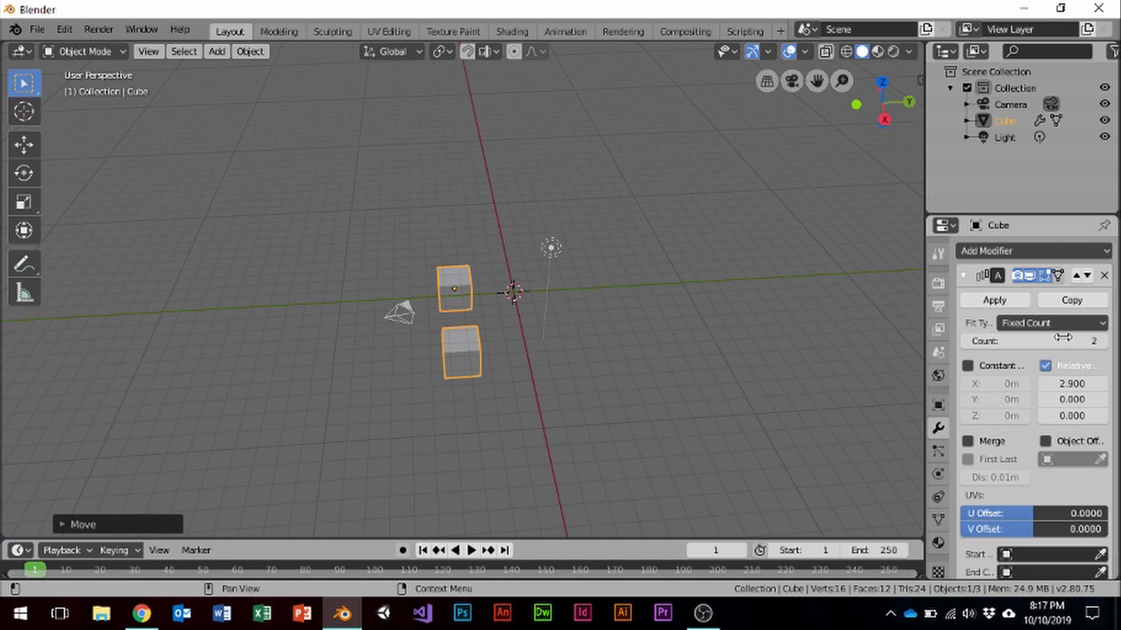
Step: Set the Array modifier's count to 4 and collapse its settings
left_click(1103, 341)
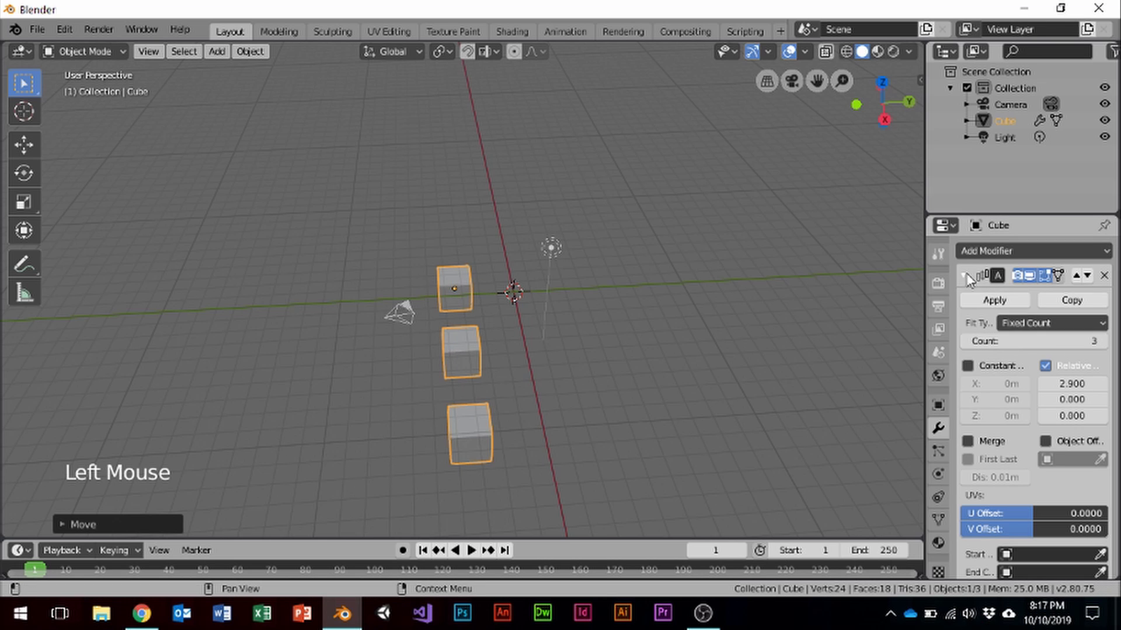
left_click(1104, 341)
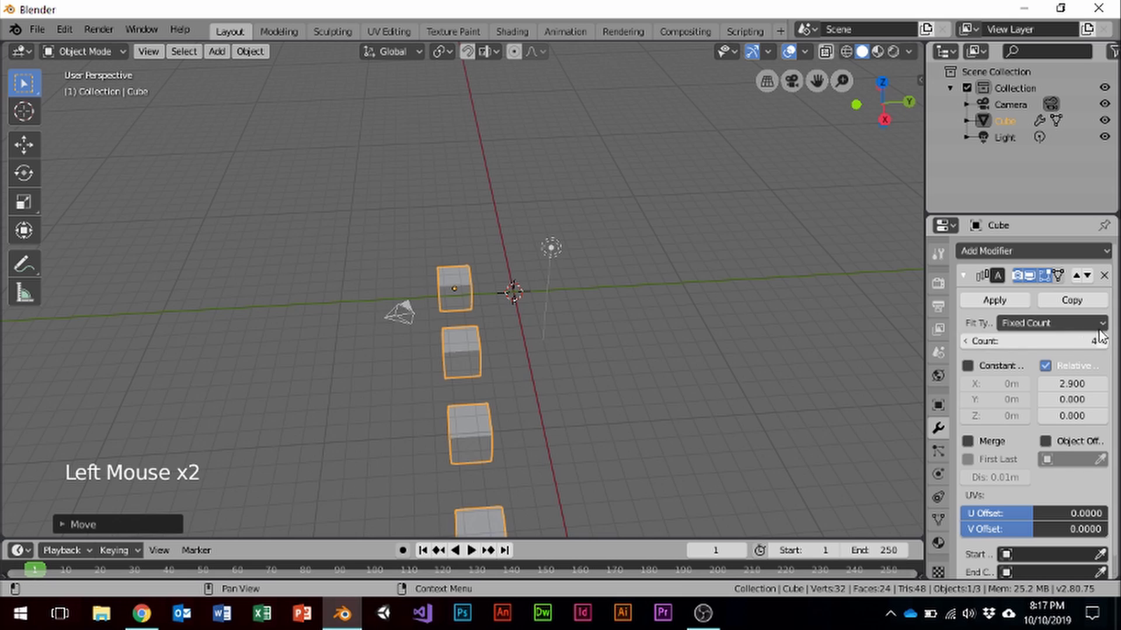
left_click(964, 275)
Step: Add a second Array modifier to the cube with a count of 4
left_click(987, 251)
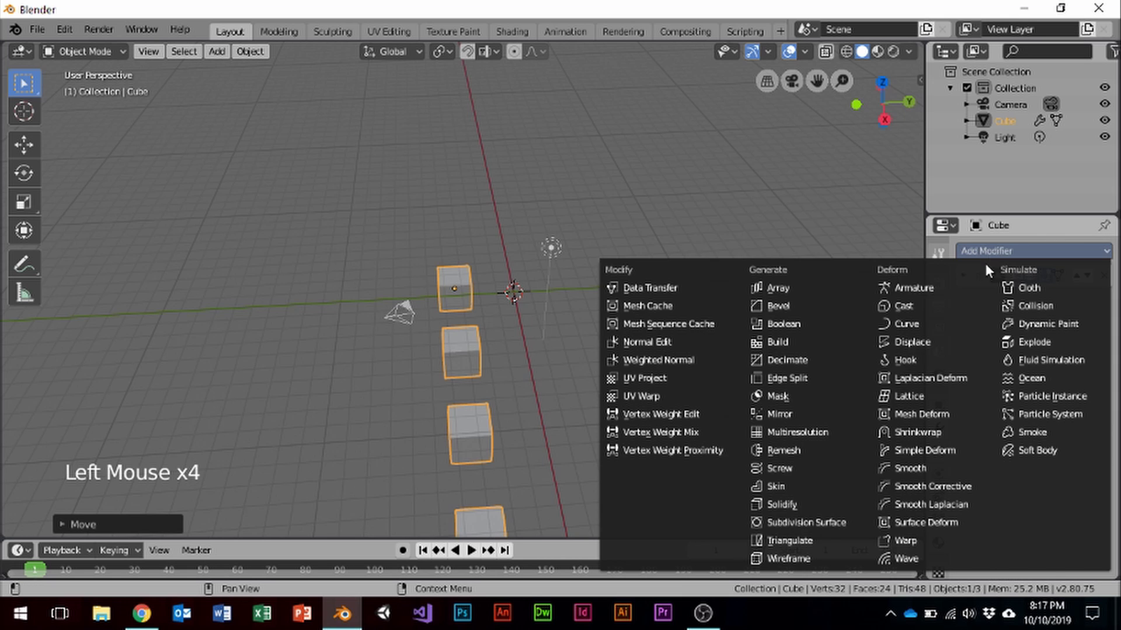
left_click(771, 286)
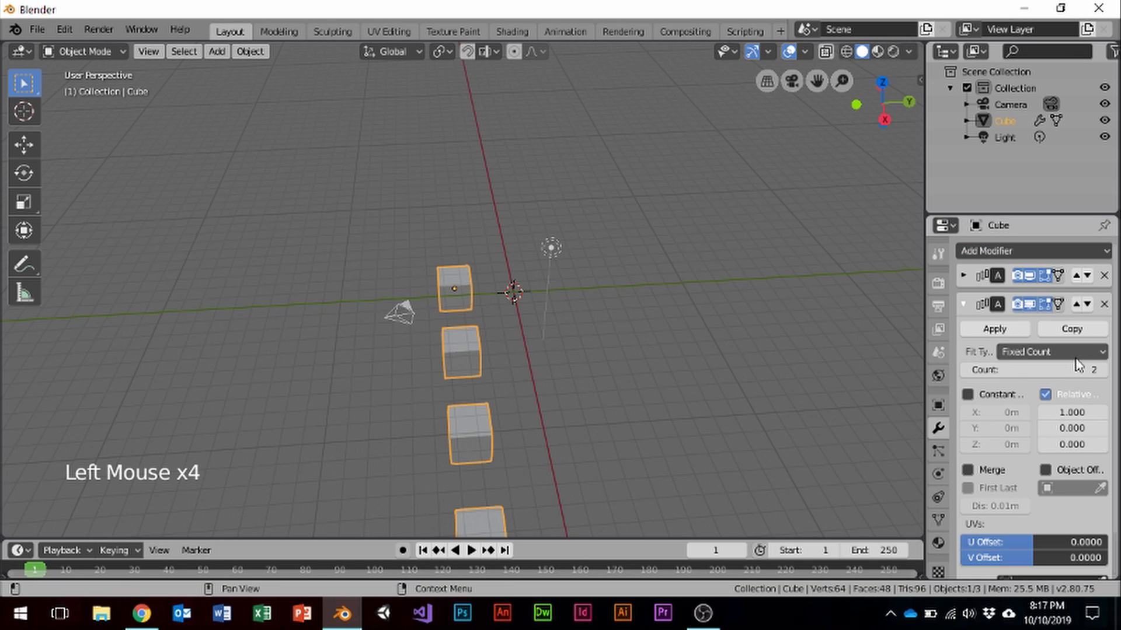
left_click(1104, 369)
left_click(1104, 370)
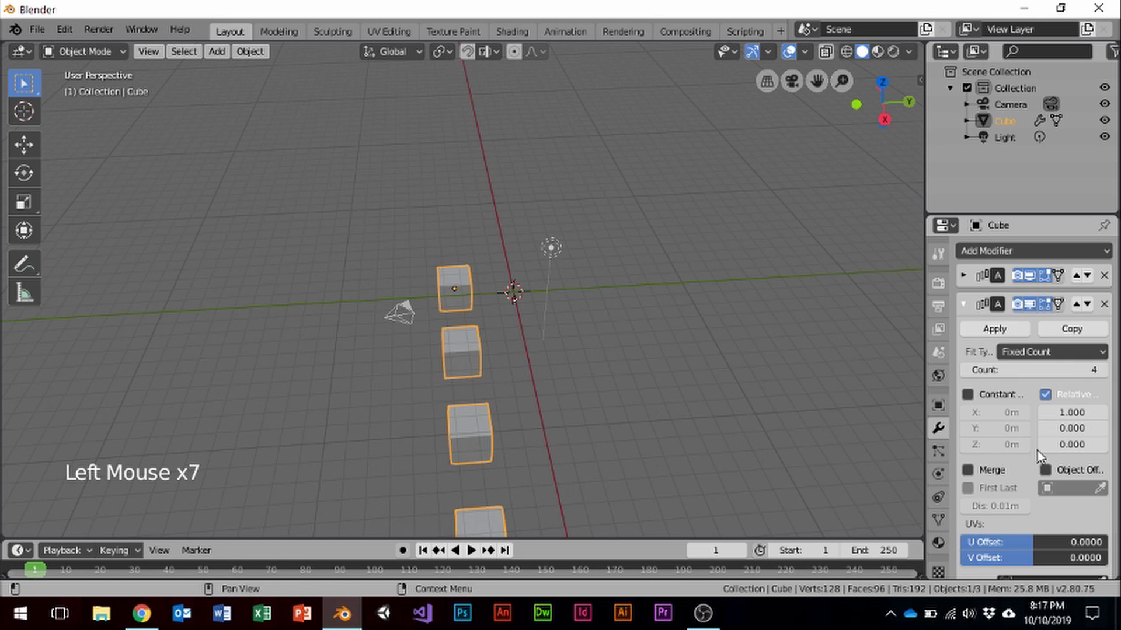
Step: Set the second array's relative offset to 0 in X and 5 in Y
left_click(1068, 414)
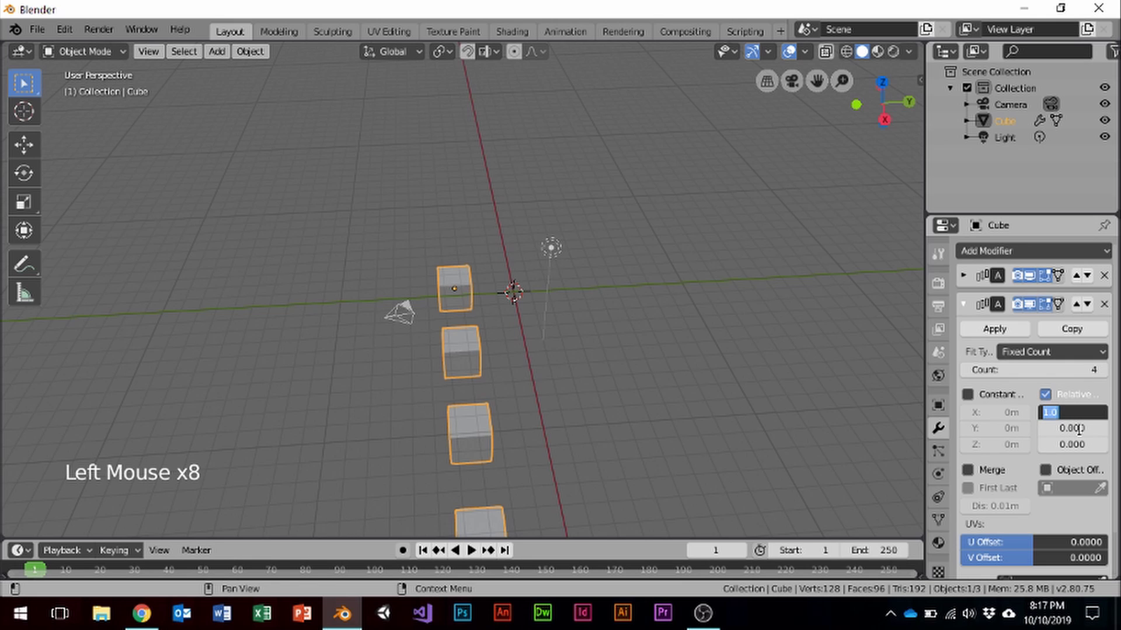
type("0")
key("Tab")
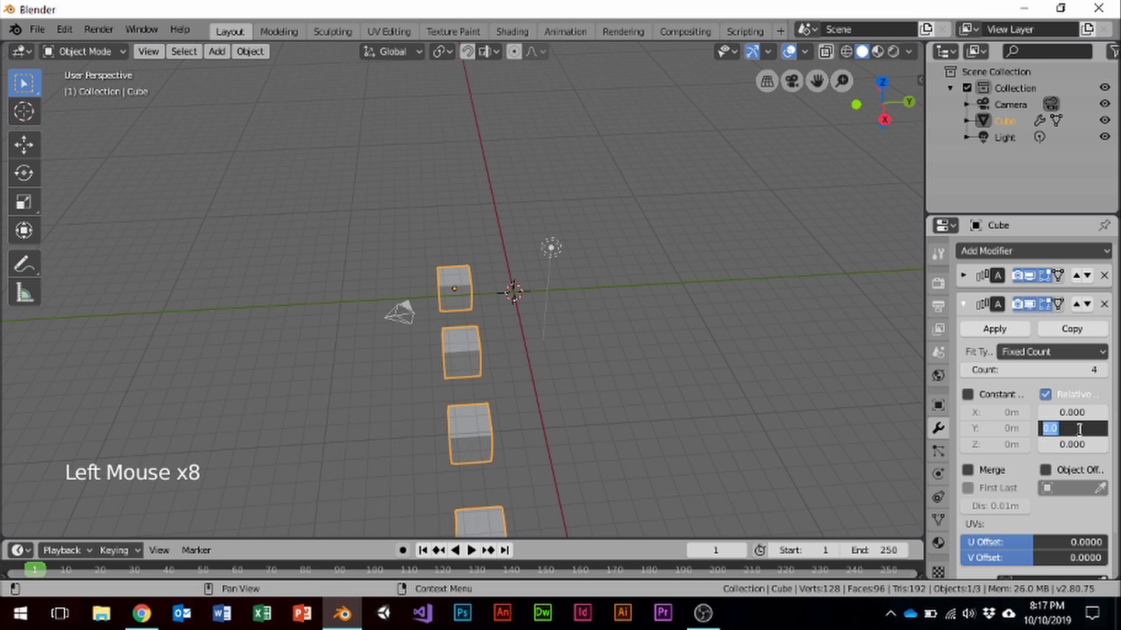
type("5")
key("Tab")
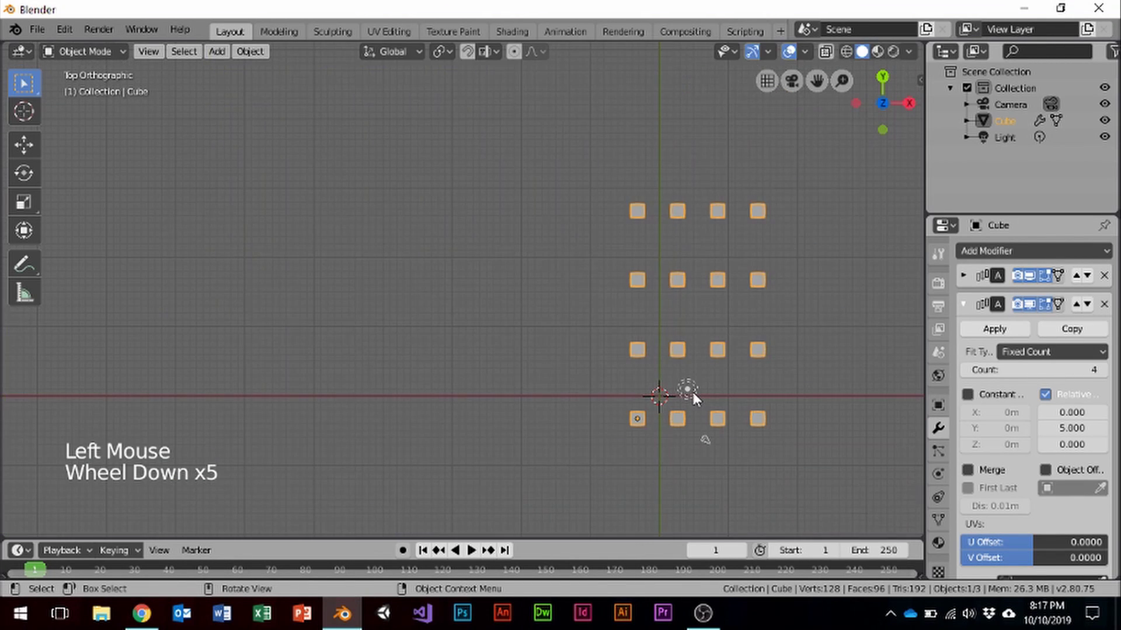
Step: Move the cube grid in the top view so it surrounds the world origin, and collapse the second Array modifier
key("g")
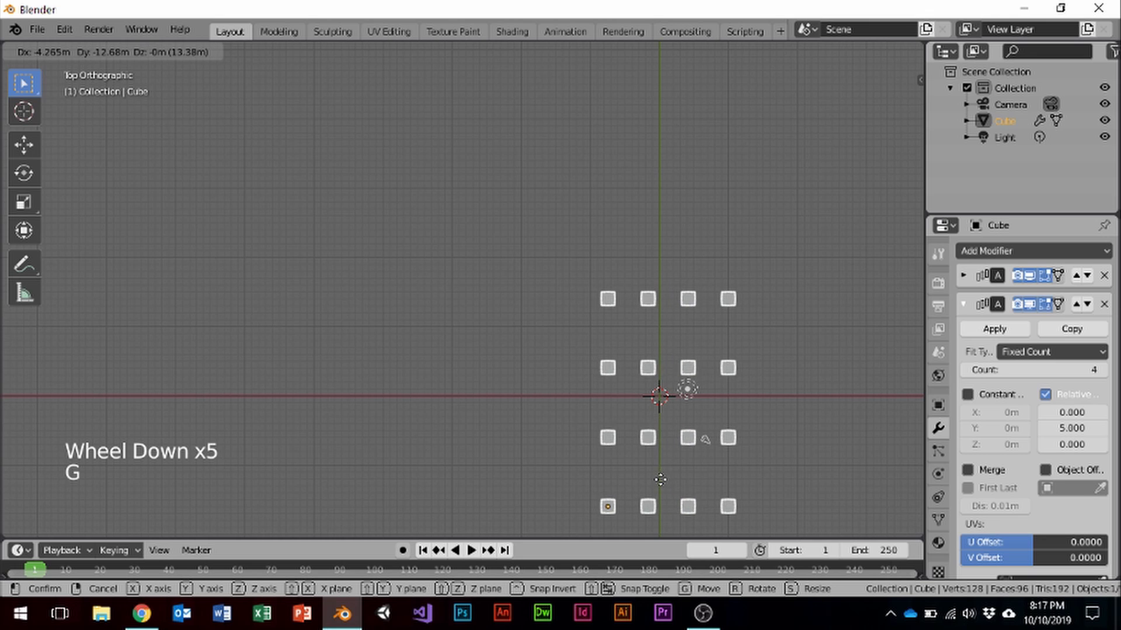
left_click(651, 479)
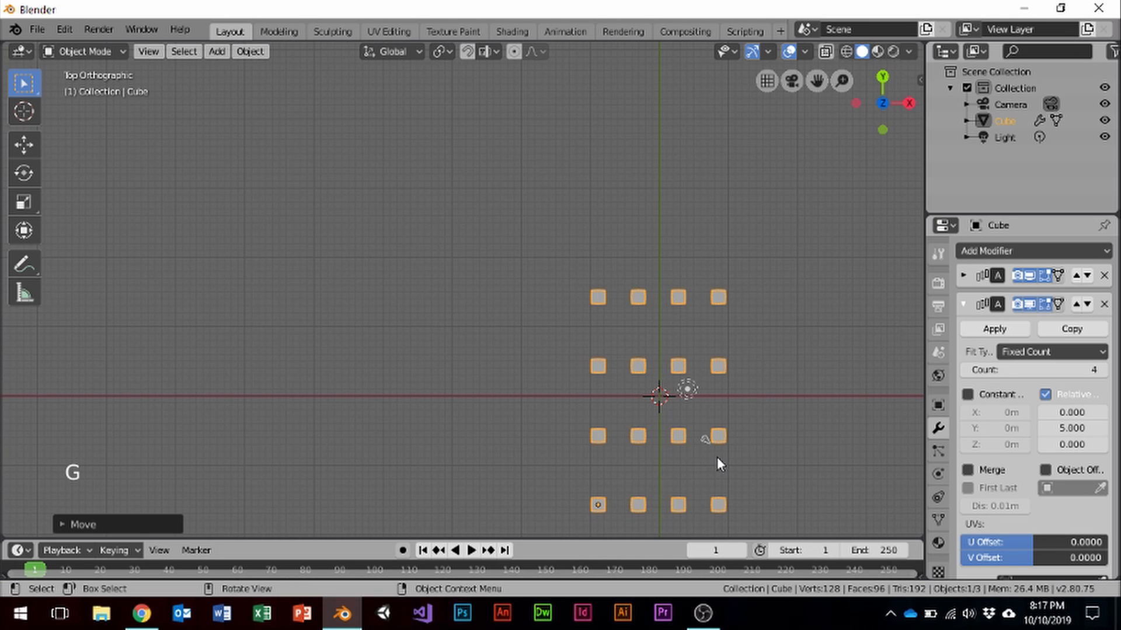
left_click(963, 304)
Step: Add a third Array modifier to the cube with a count of 4
left_click(1006, 250)
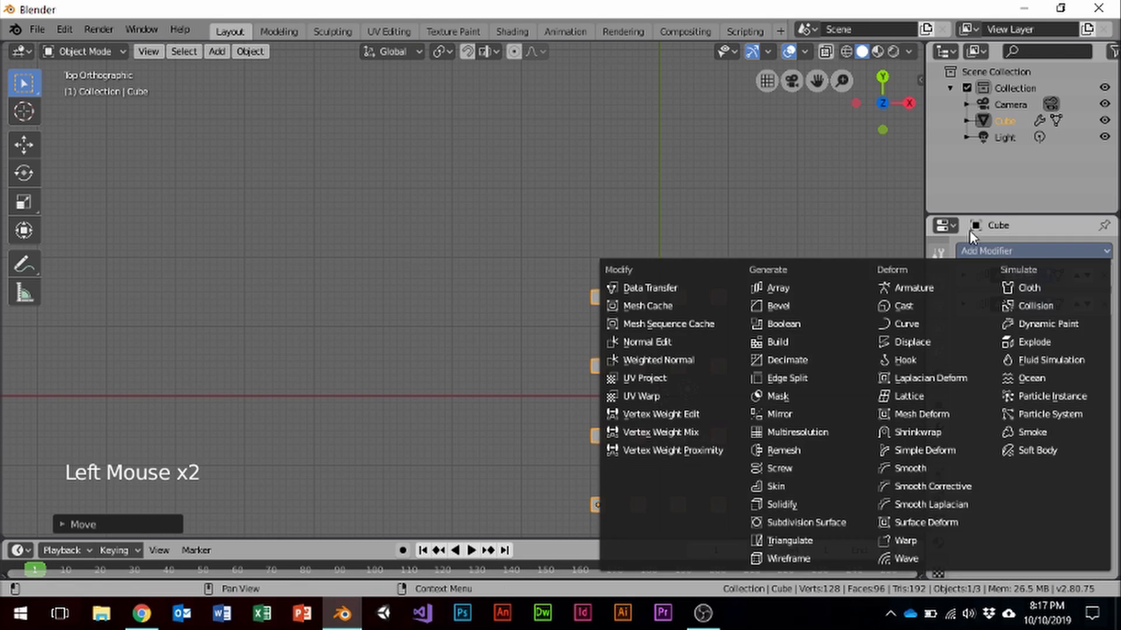
left_click(782, 287)
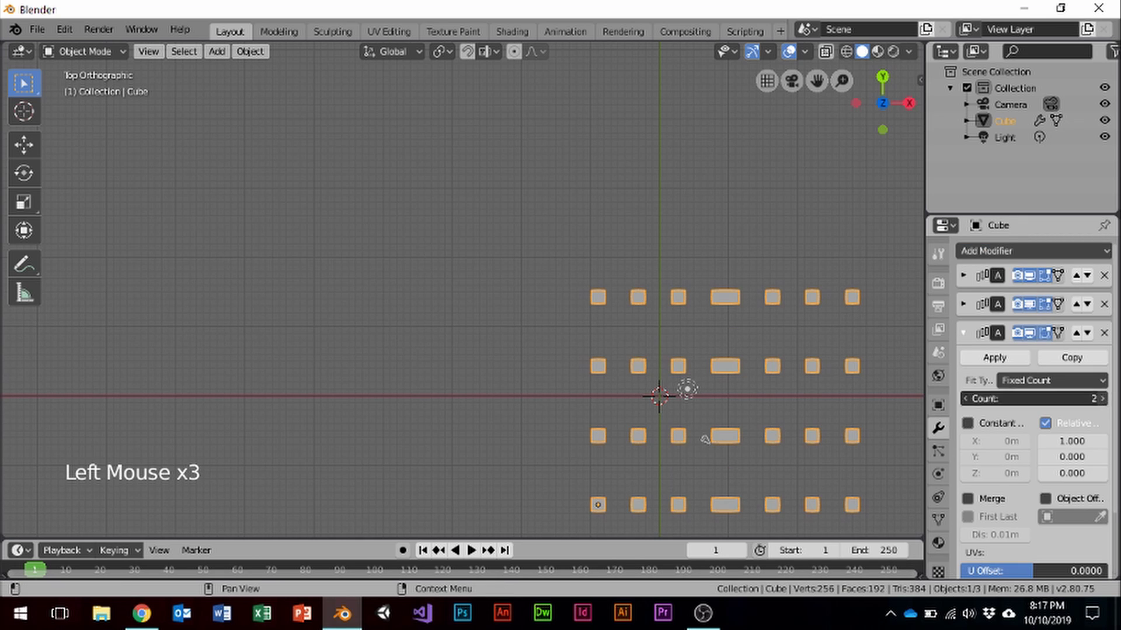
left_click(1102, 399)
left_click(1102, 398)
Step: Set the third array's relative offset to 0 in X and 5 in Z
left_click(1065, 442)
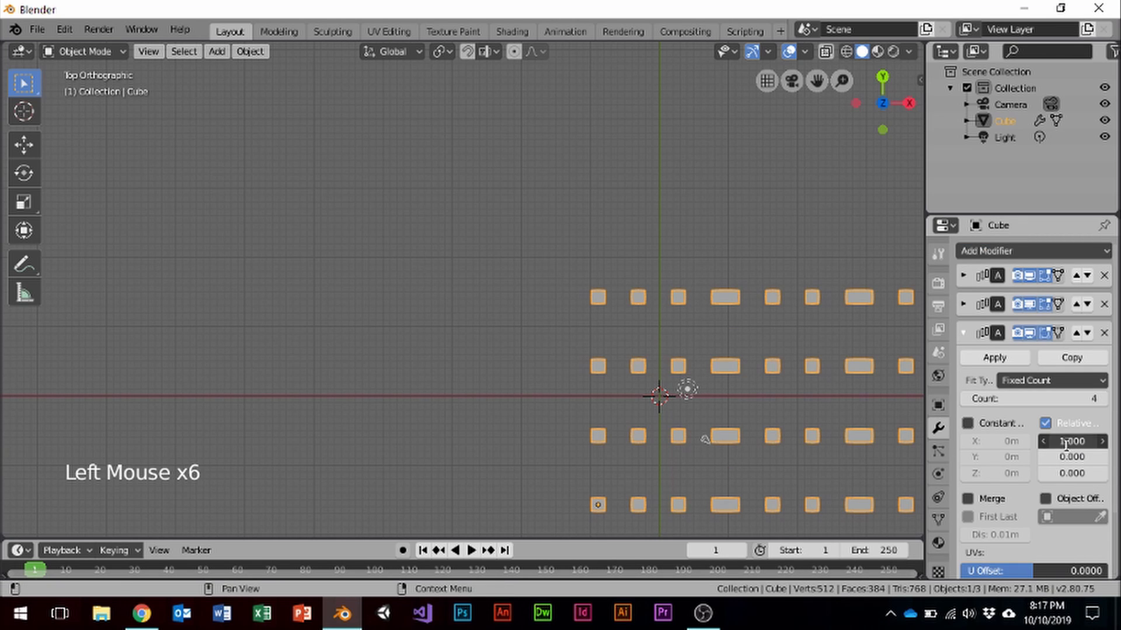
type("0")
key("Tab")
key("Tab")
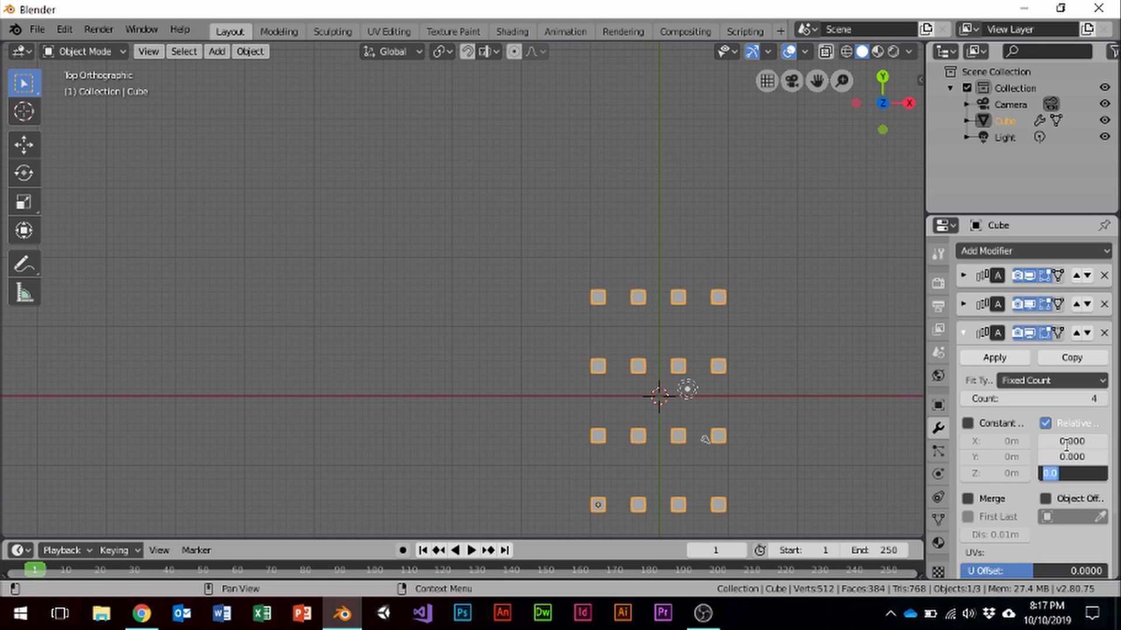
type("5")
key("Return")
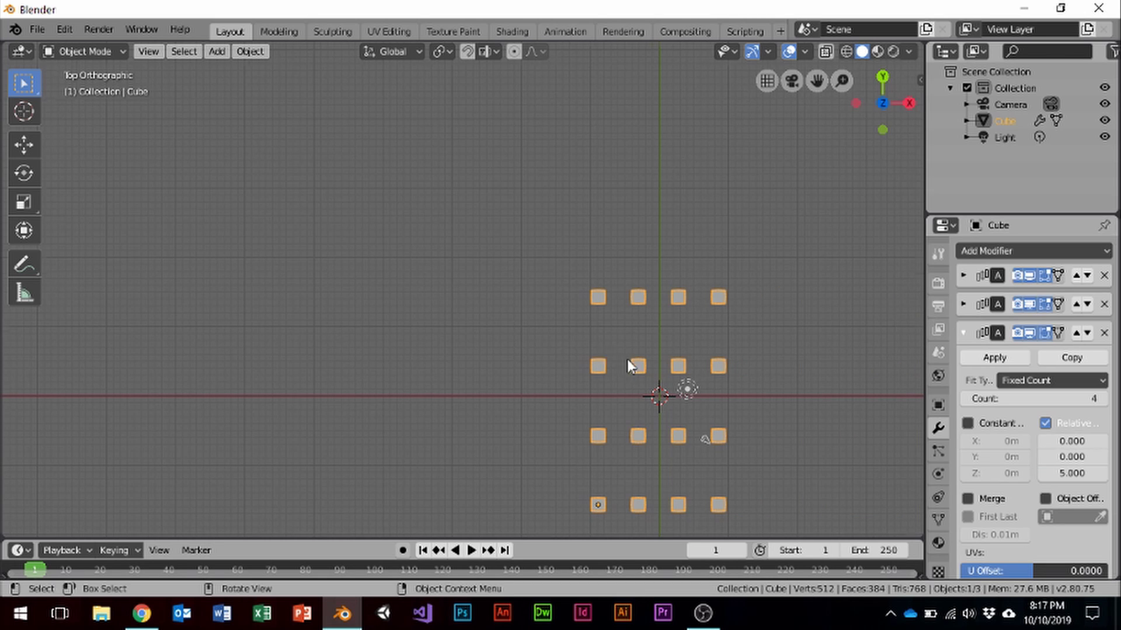
Step: Lower the whole block of cubes about 12 m along the global Z axis so it surrounds the world origin
scroll(627, 359, "down", 4)
middle_click_drag(627, 359, 538, 206)
scroll(737, 347, "up", 2)
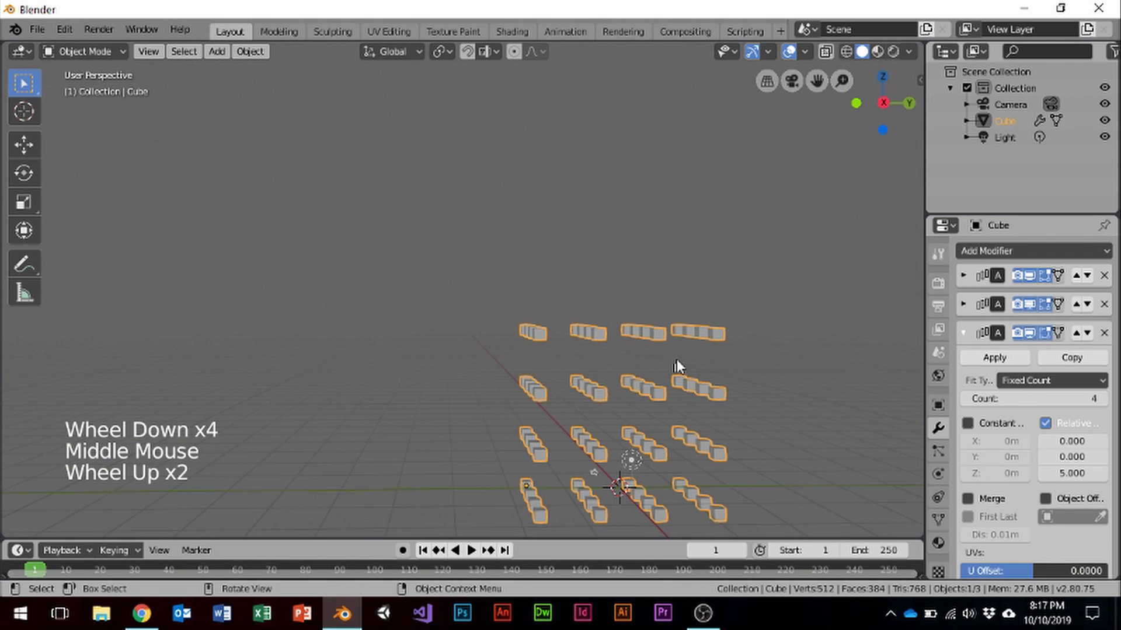
key("g")
key("z")
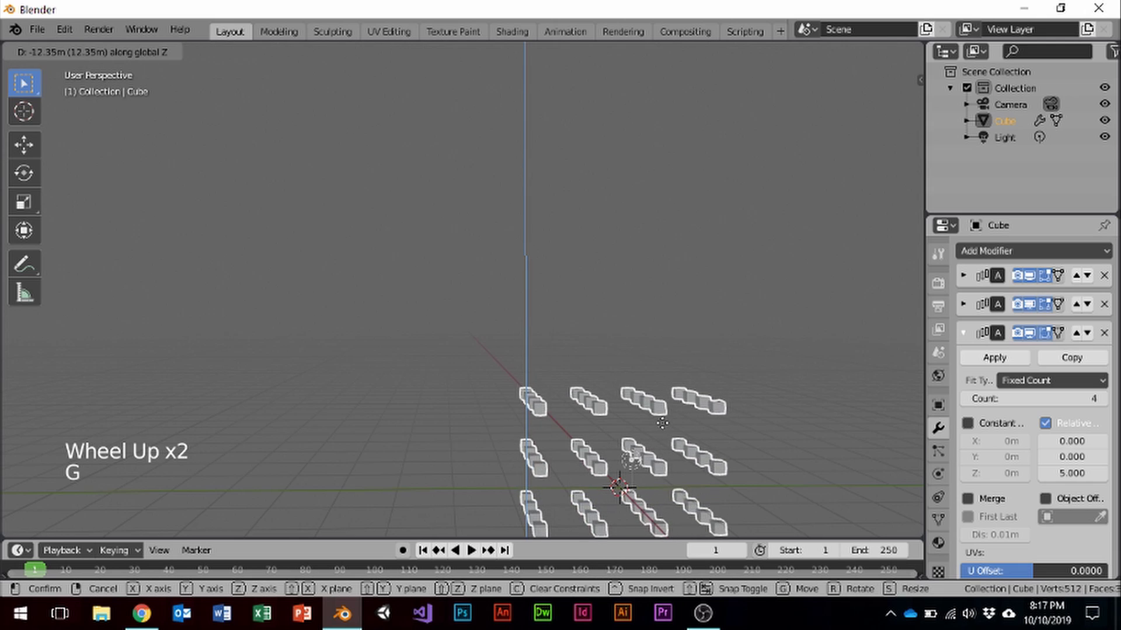
left_click(663, 424)
middle_click_drag(652, 394, 734, 464)
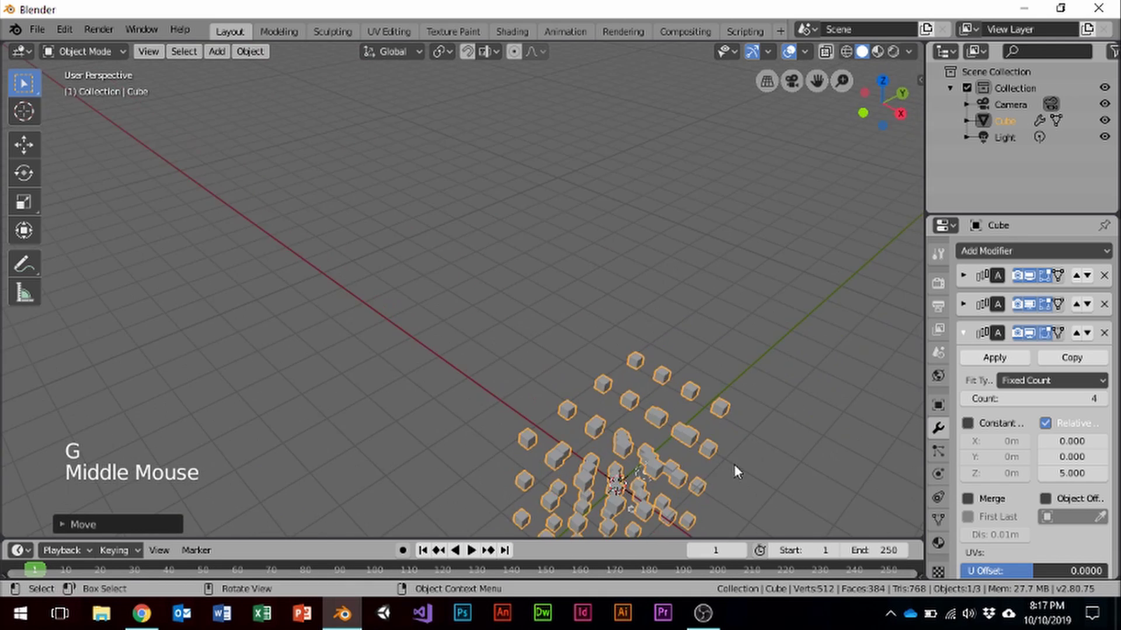
scroll(670, 449, "down", 3)
middle_click_drag(670, 449, 681, 418)
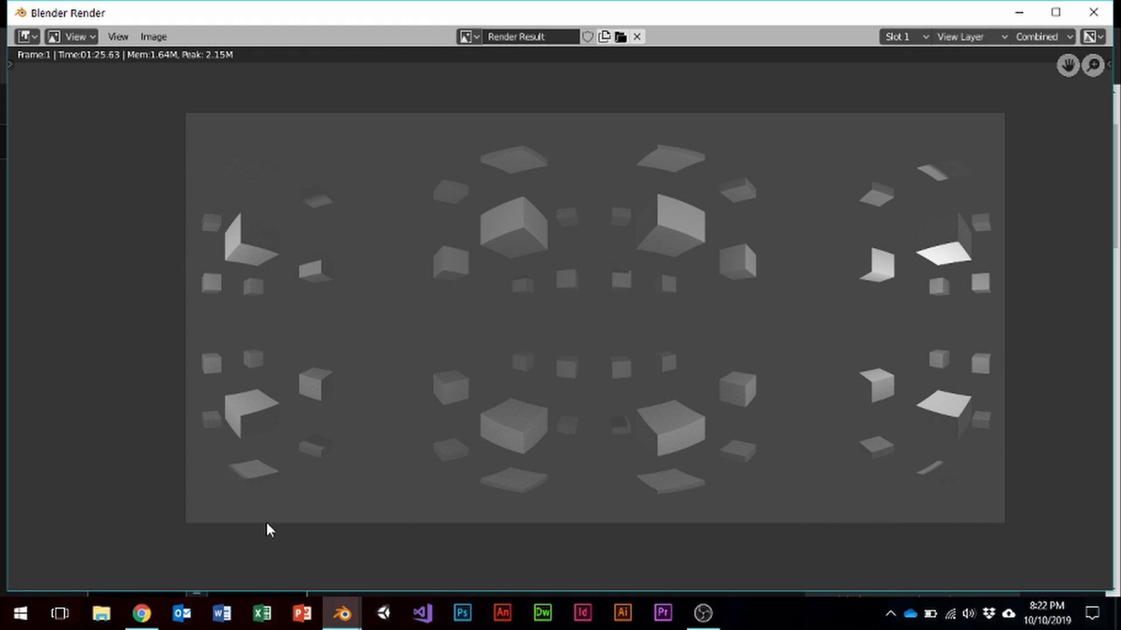
Step: Start saving the rendered panorama as a new image on the Desktop with the file name test 2
left_click(147, 37)
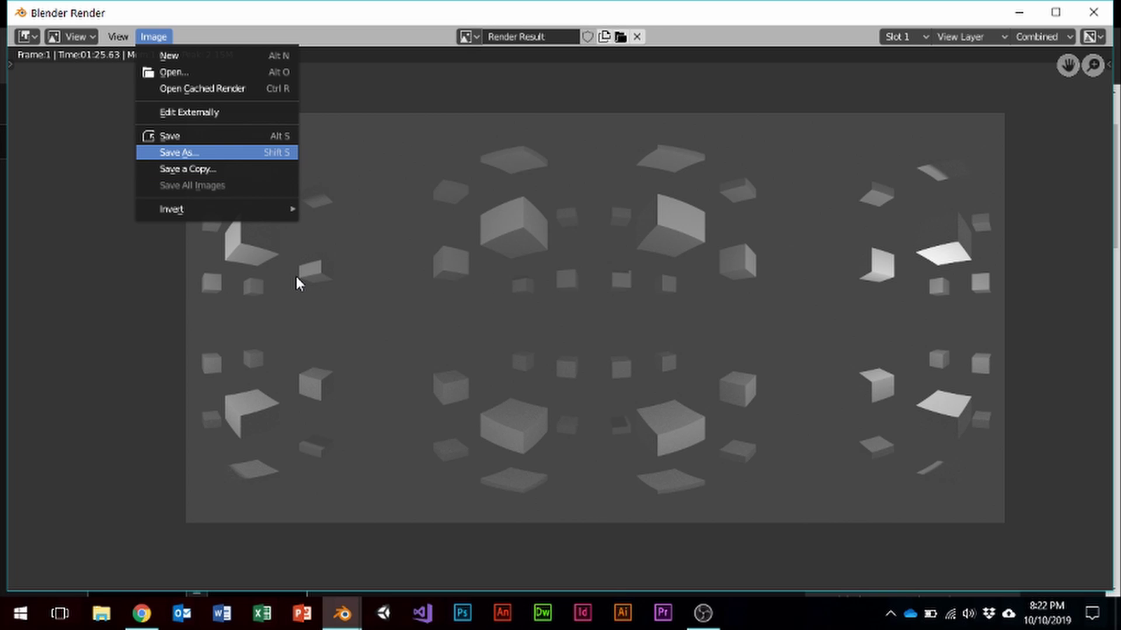
key("Return")
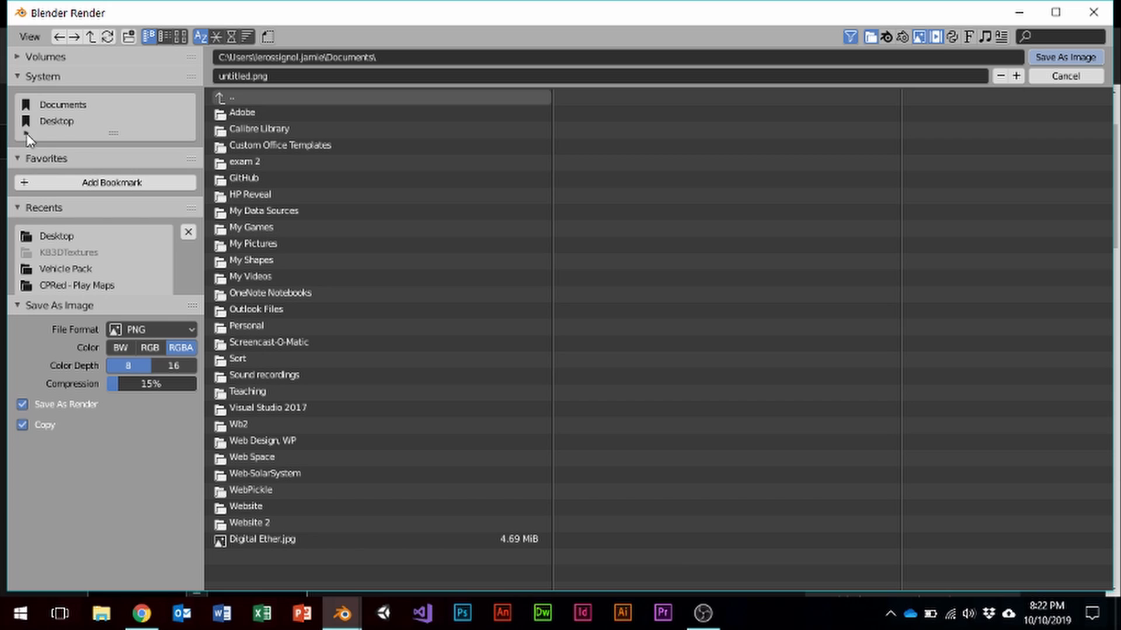
left_click(59, 123)
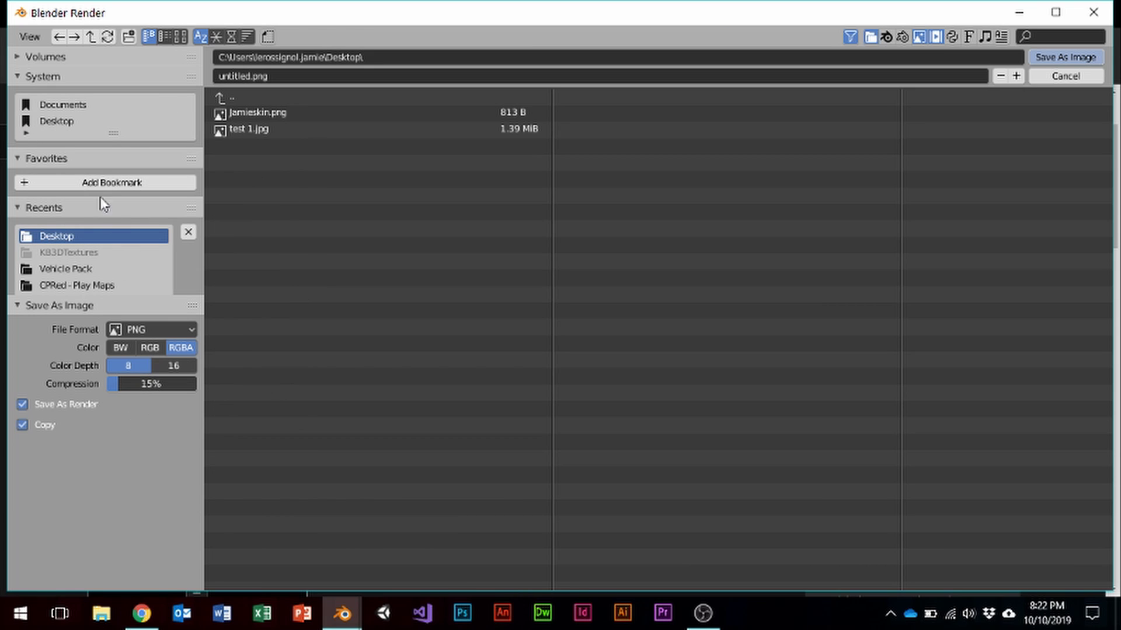
left_click(301, 78)
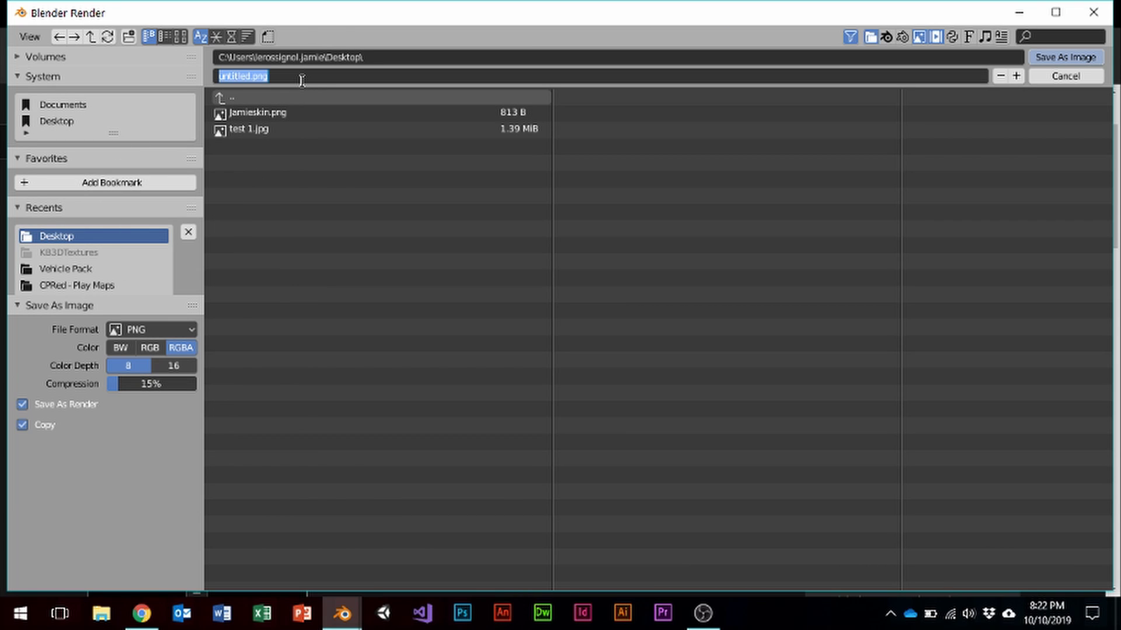
type("test 2")
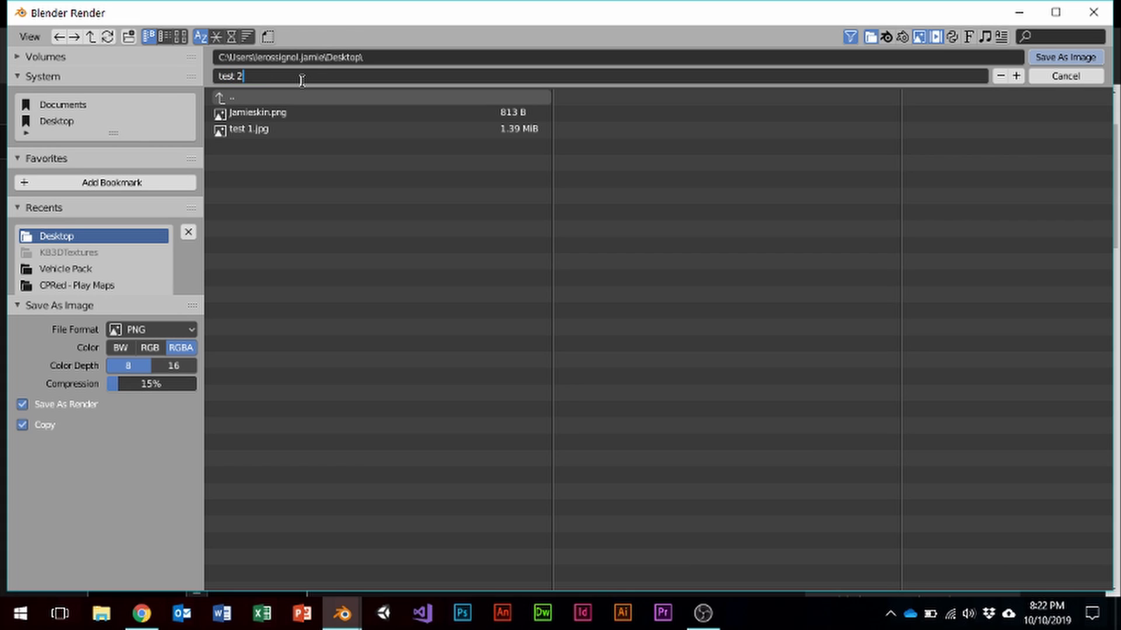
Step: Change the image's file format to JPEG and save it as test 2.jpg
left_click(186, 329)
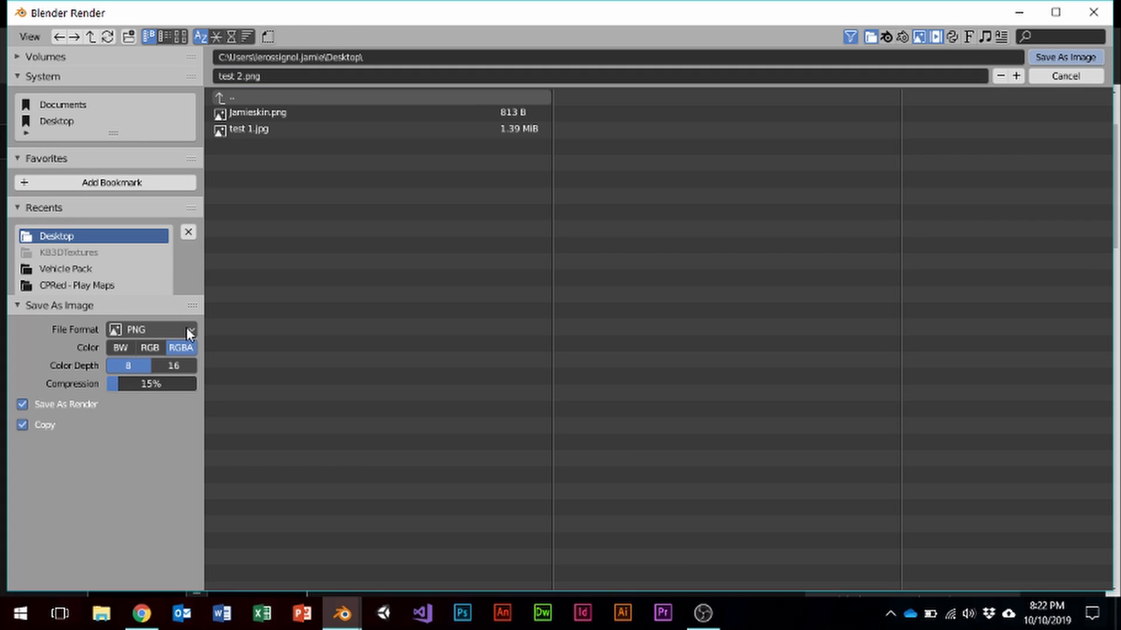
left_click(187, 329)
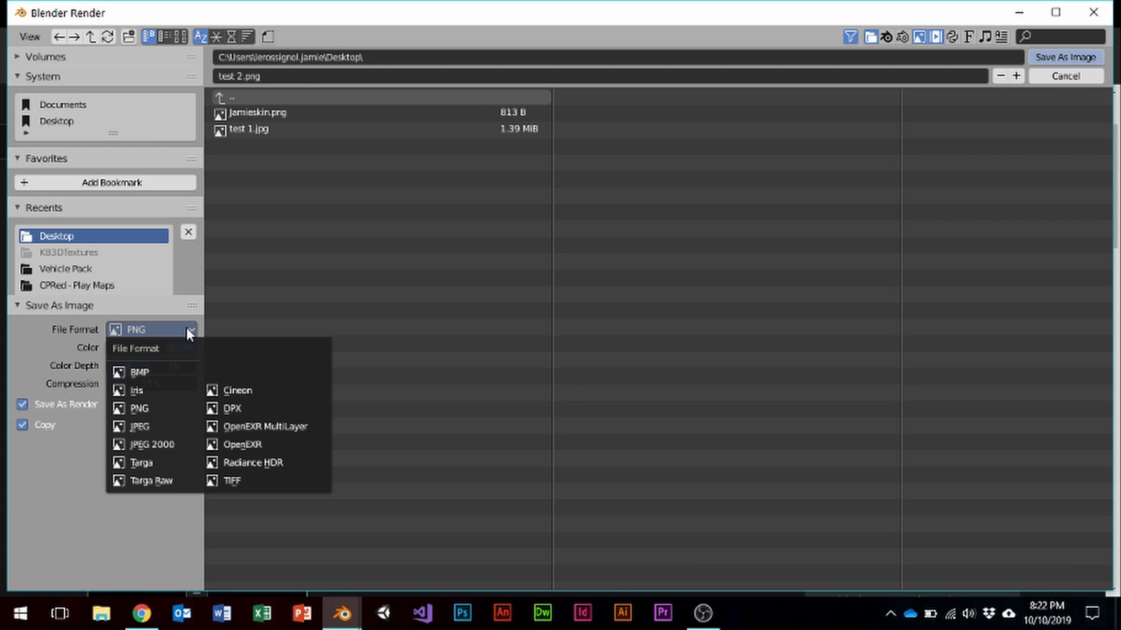
left_click(161, 432)
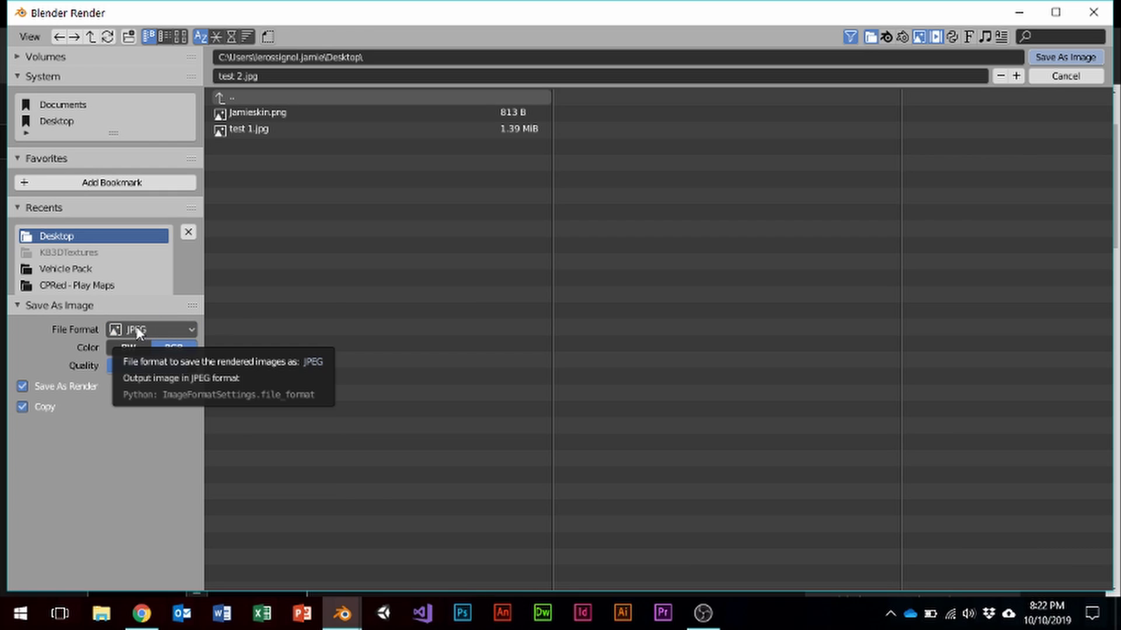
left_click(157, 330)
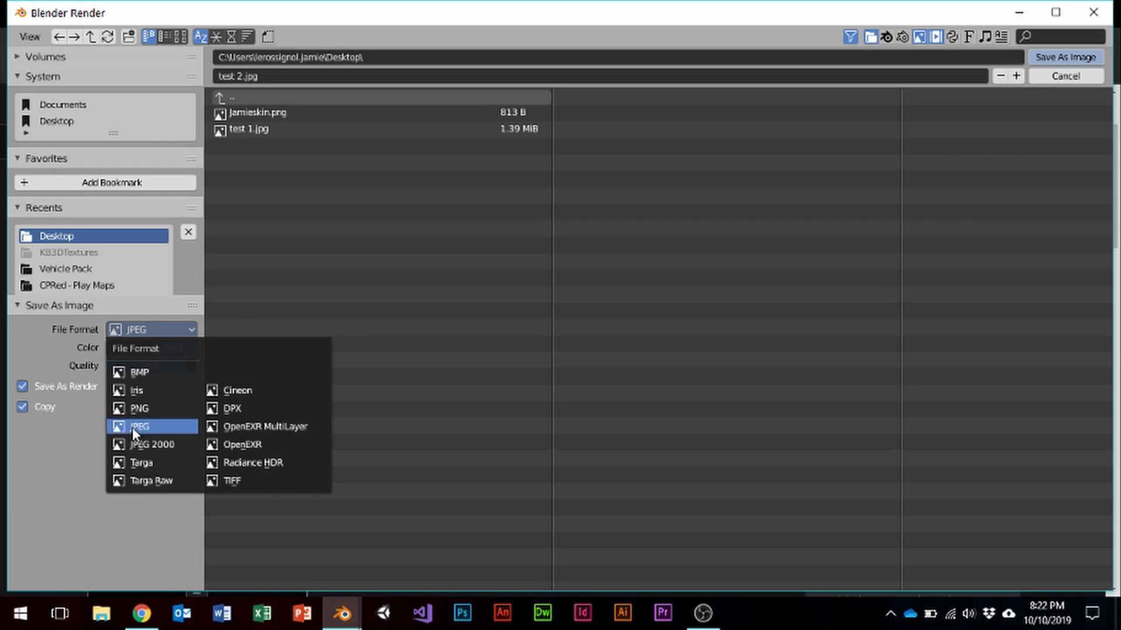
left_click(195, 327)
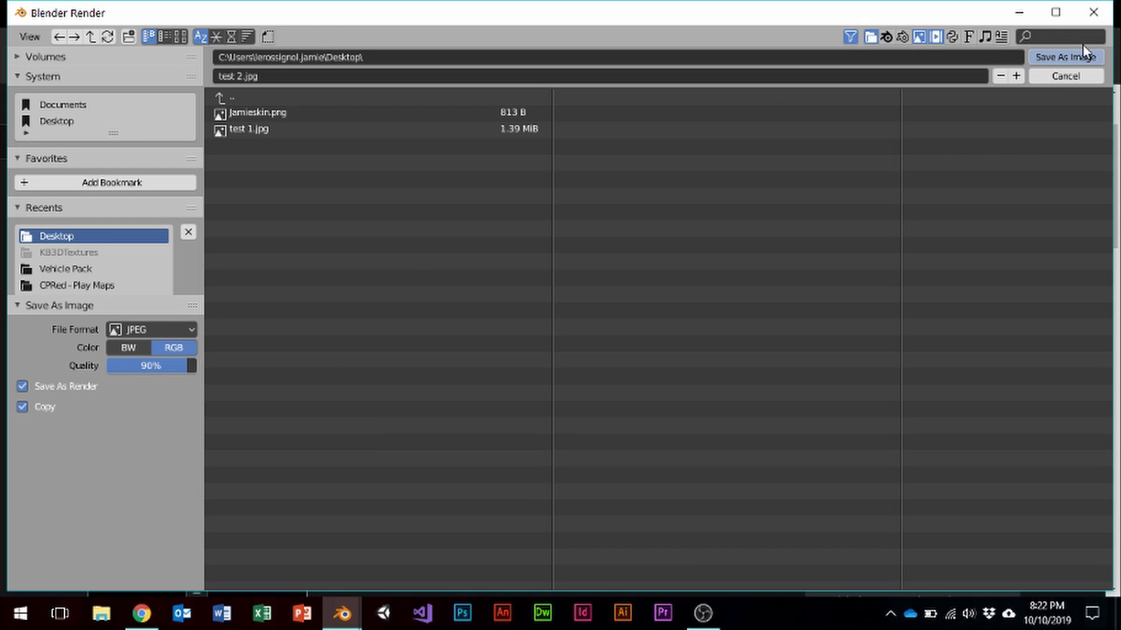
left_click(1066, 58)
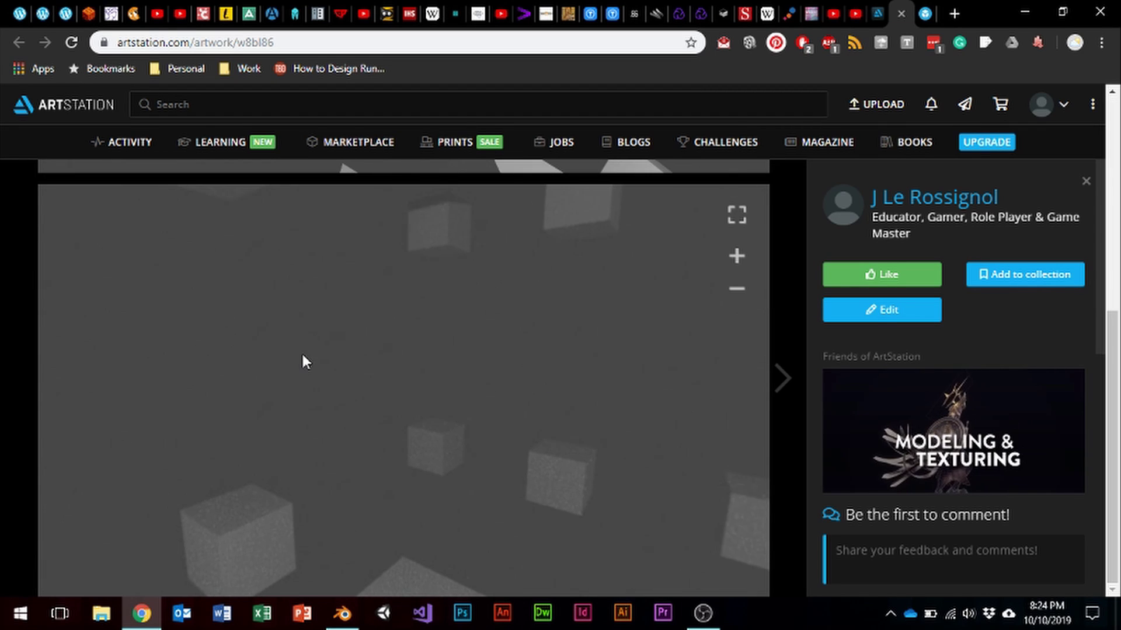
Step: Look around the cube panorama on ArtStation in Chrome and compare it with the 360 Cubes model on Sketchfab from several angles, returning to ArtStation
left_click_drag(412, 403, 433, 318)
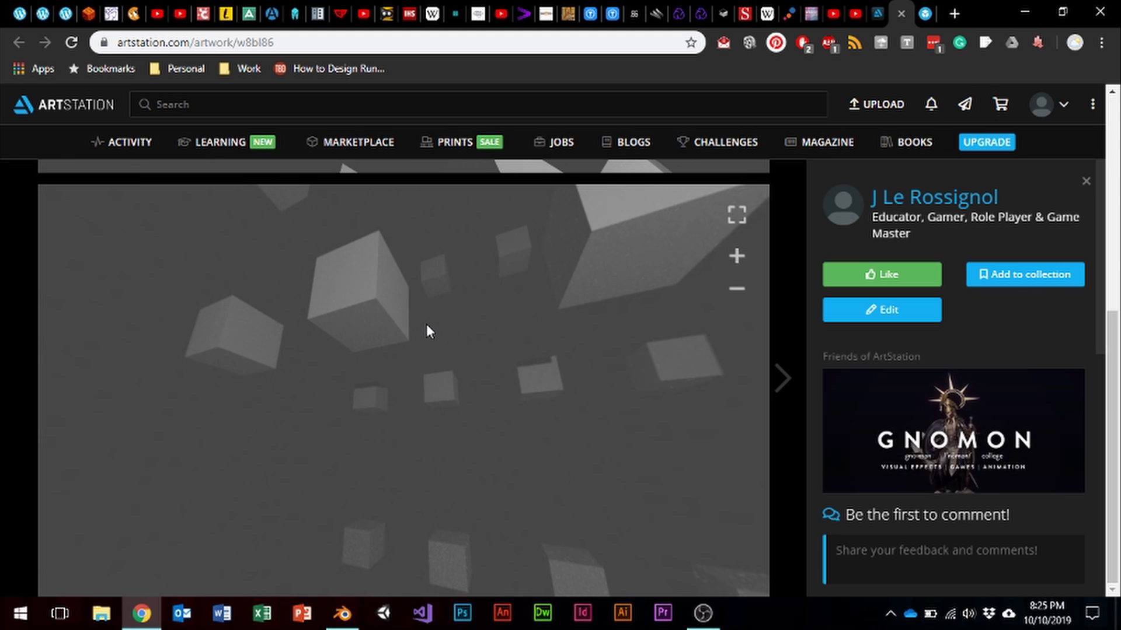
left_click(927, 13)
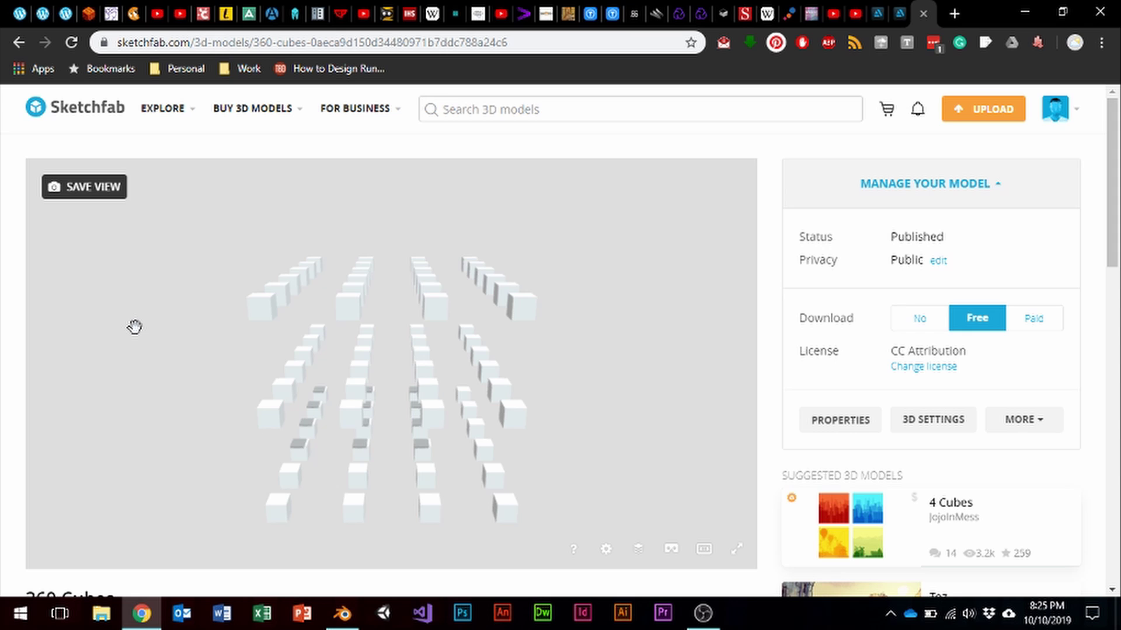
scroll(135, 325, "down", 3)
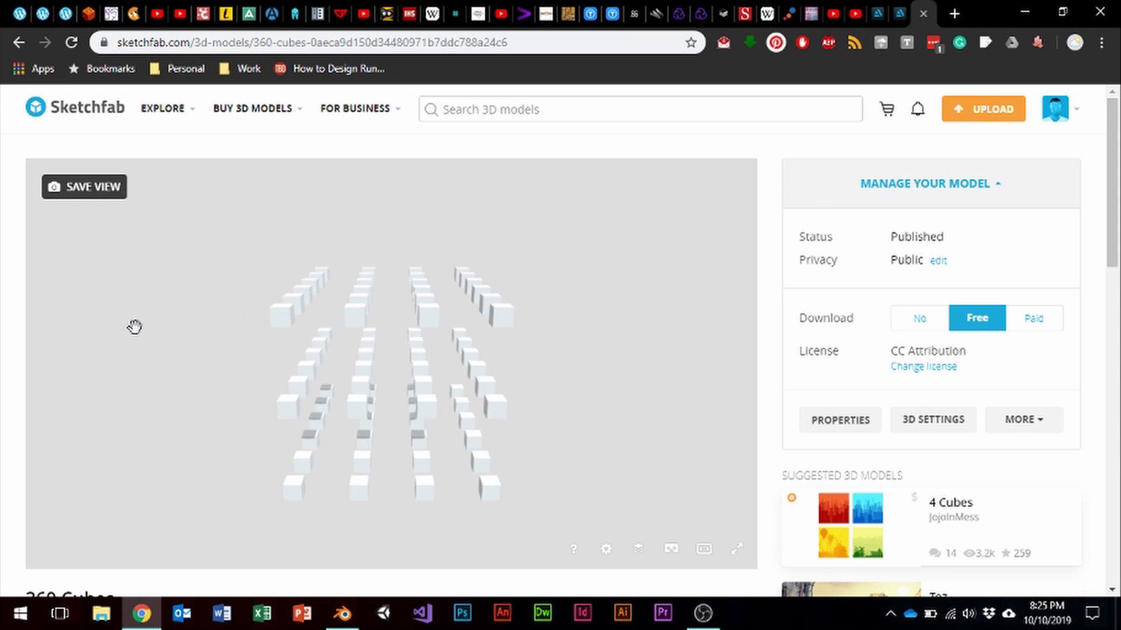
scroll(268, 320, "up", 5)
left_click_drag(356, 375, 400, 362)
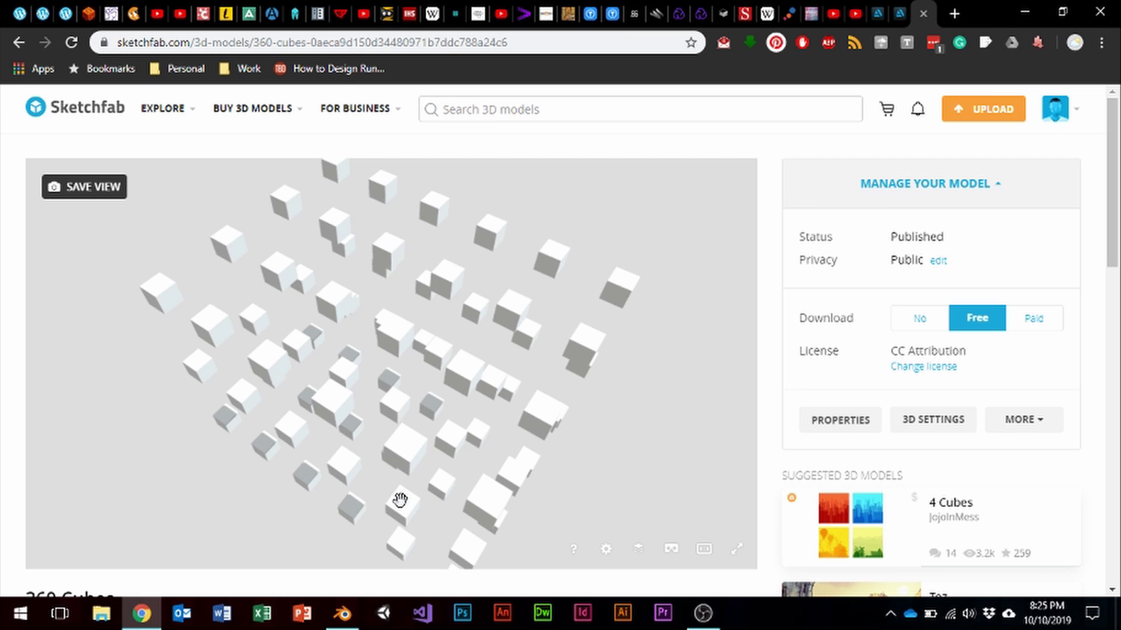
left_click(899, 13)
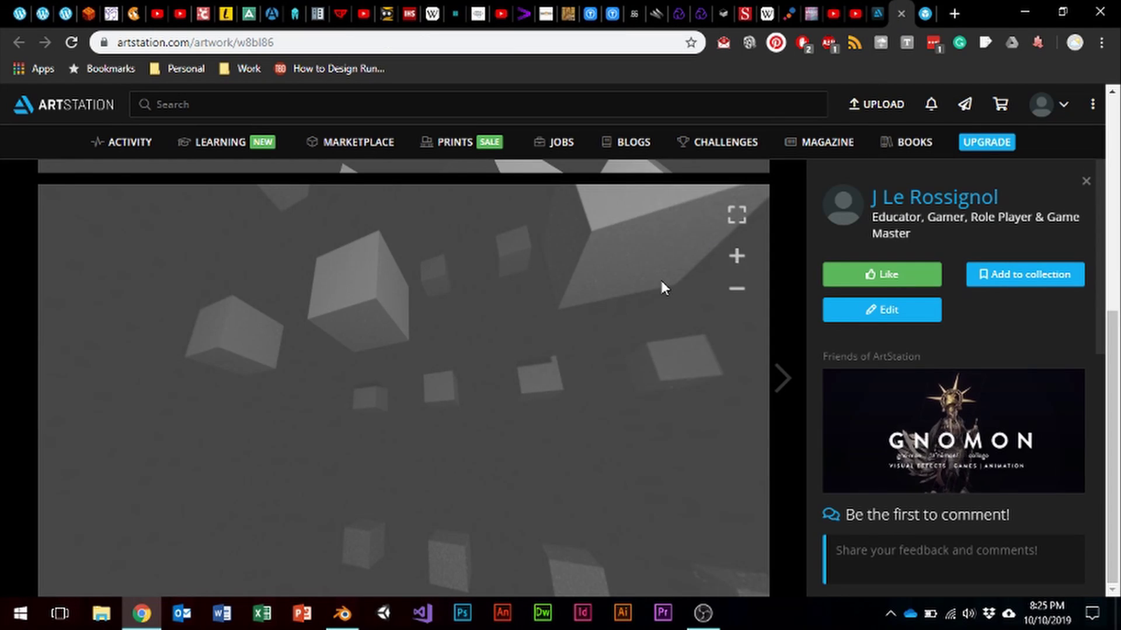